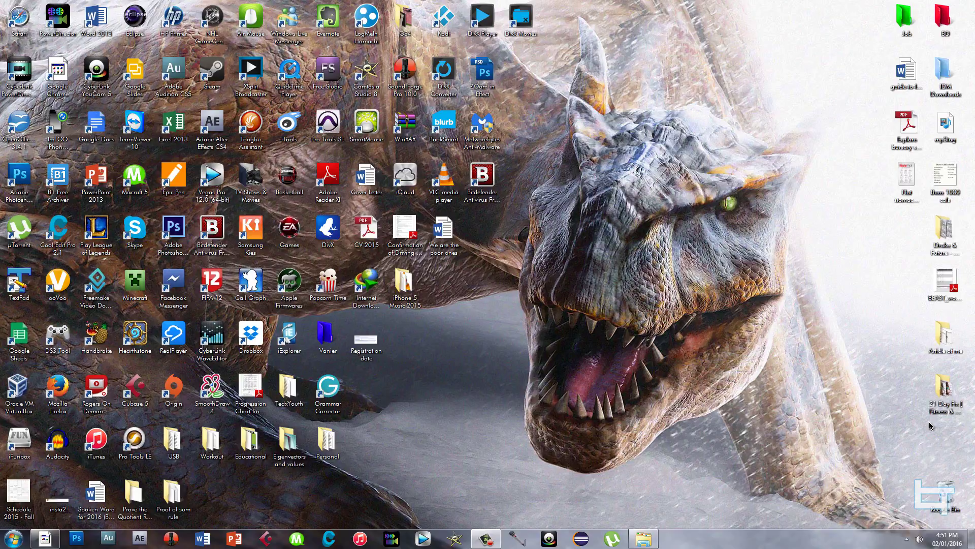
# Step: Launch Photoshop and drag the Apple Room wallpaper in from the Desktop Wallpapers folder
pyautogui.click(76, 539)
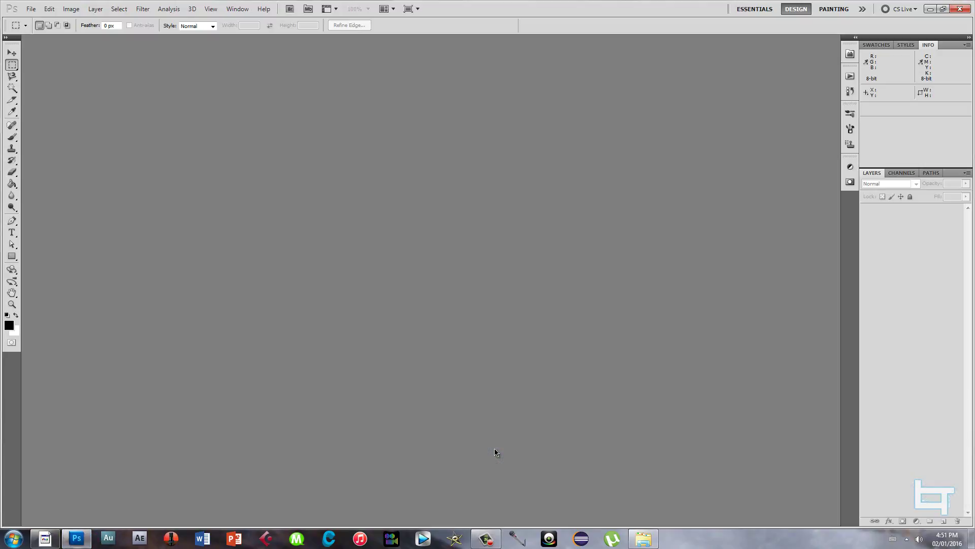
pyautogui.click(642, 538)
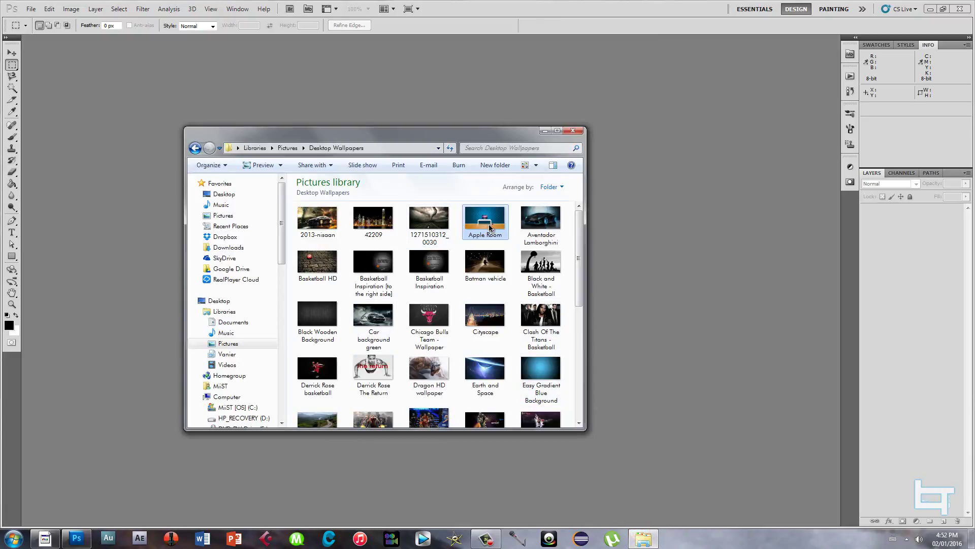
pyautogui.moveTo(486, 222); pyautogui.dragTo(675, 231)
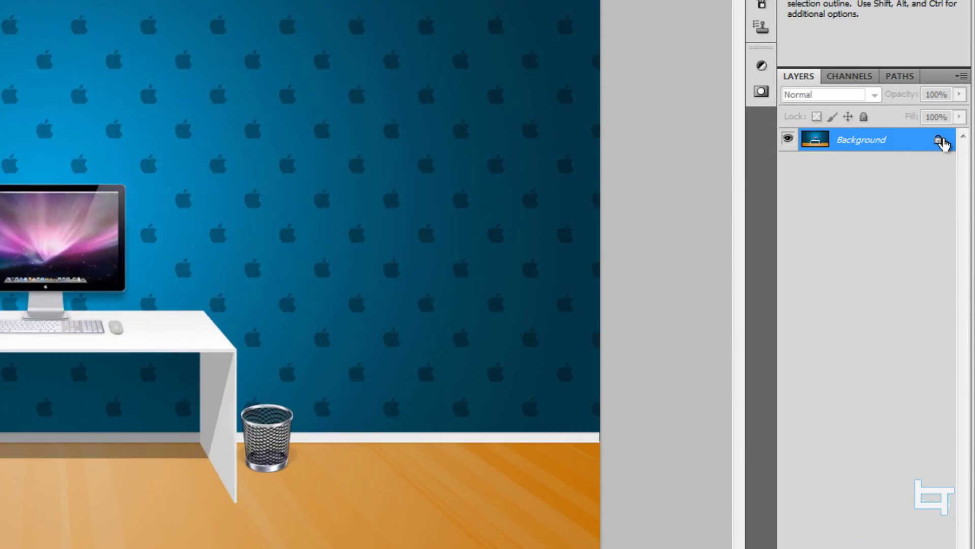
# Step: Convert the locked Background layer into an editable layer named Layer 0
pyautogui.doubleClick(908, 148)
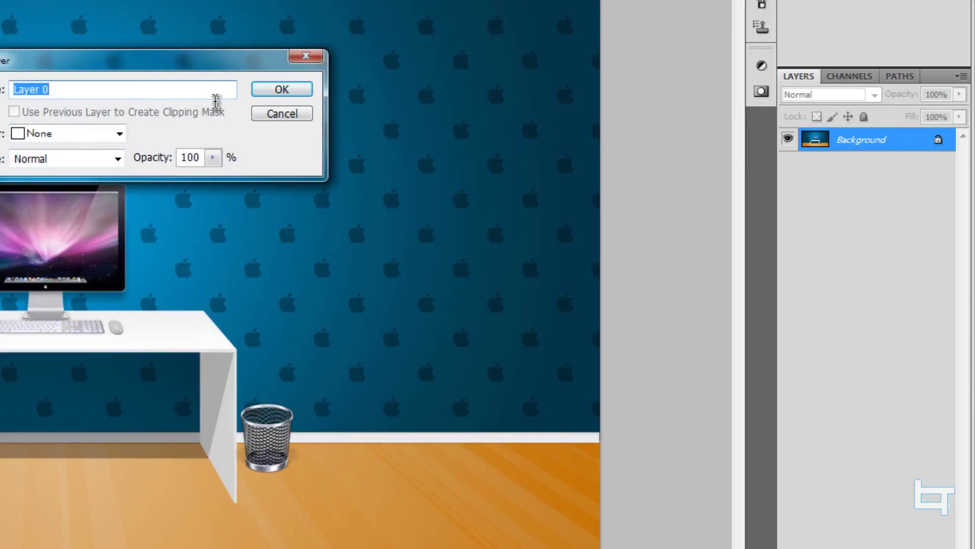
pyautogui.click(282, 91)
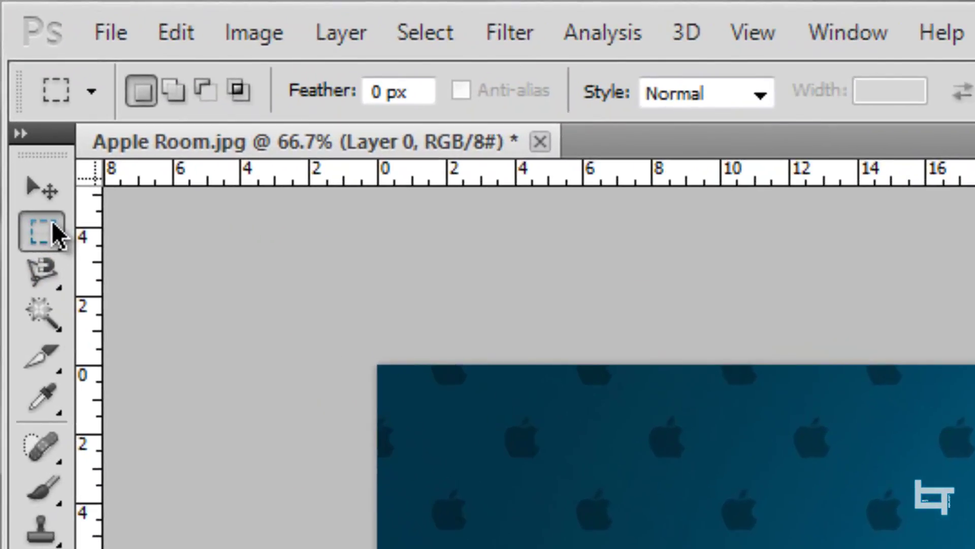
# Step: Choose the Rectangular Marquee Tool from the marquee flyout
pyautogui.click(44, 240)
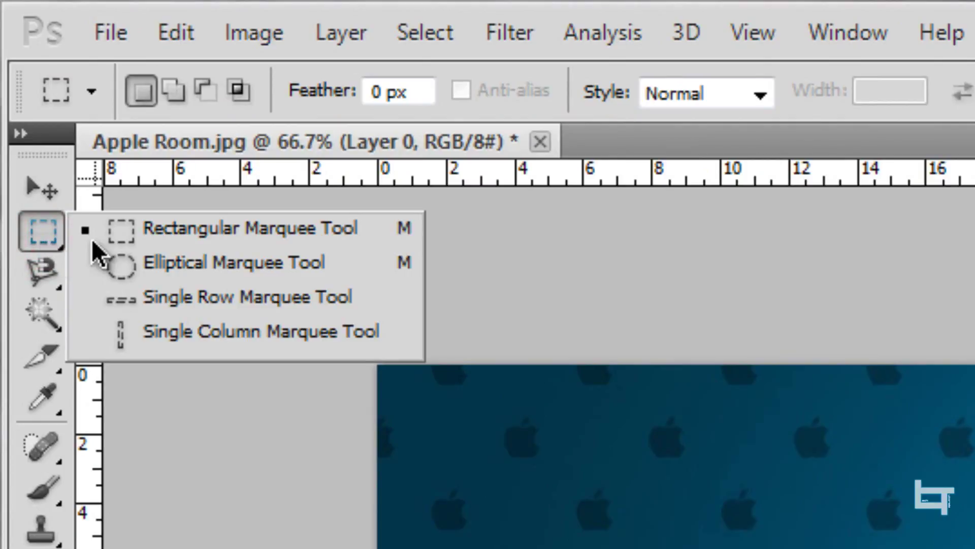
pyautogui.click(302, 236)
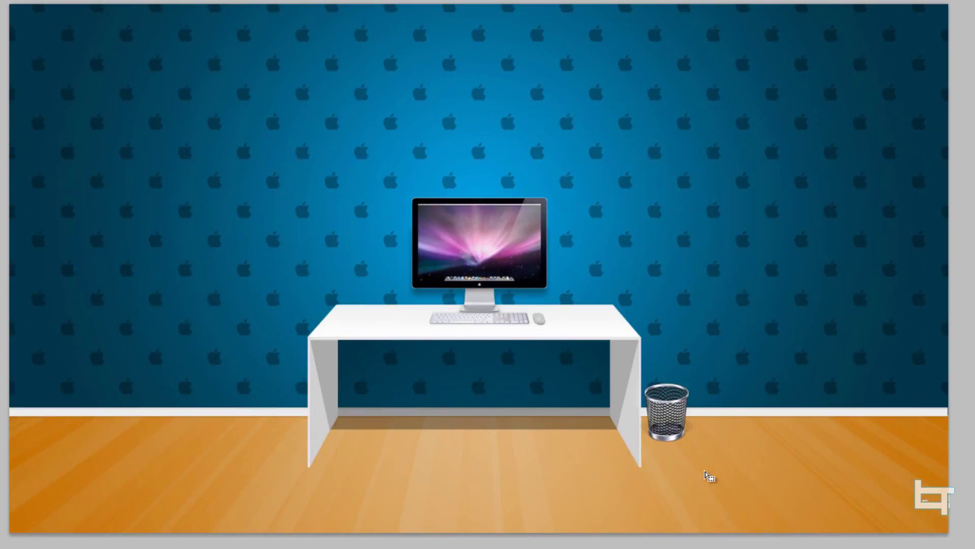
# Step: Invert the rectangle around the desk, monitor and wastebasket, then press Delete
pyautogui.rightClick(492, 265)
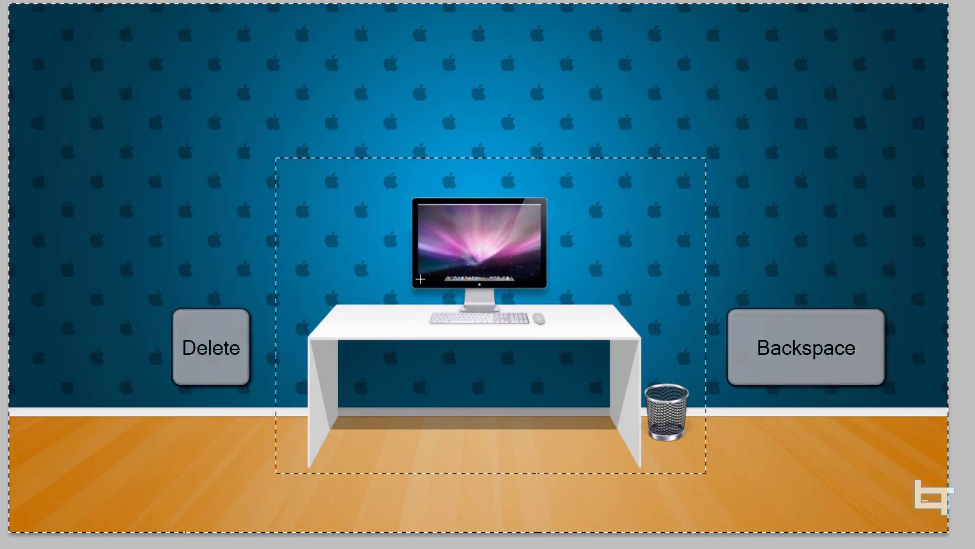
pyautogui.press('Delete')
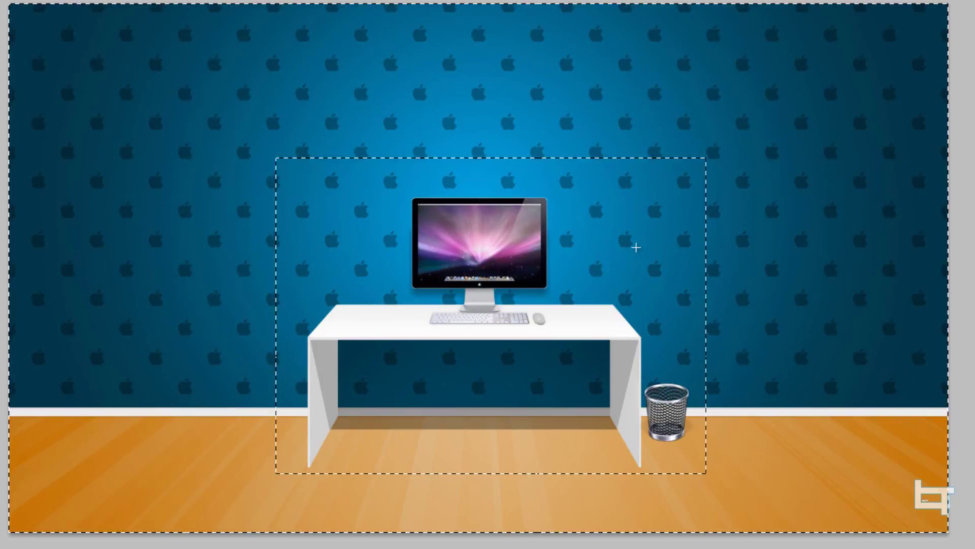
# Step: Cut the area outside the desk onto Layer 1, hide Layer 1, and select Layer 0
pyautogui.rightClick(597, 218)
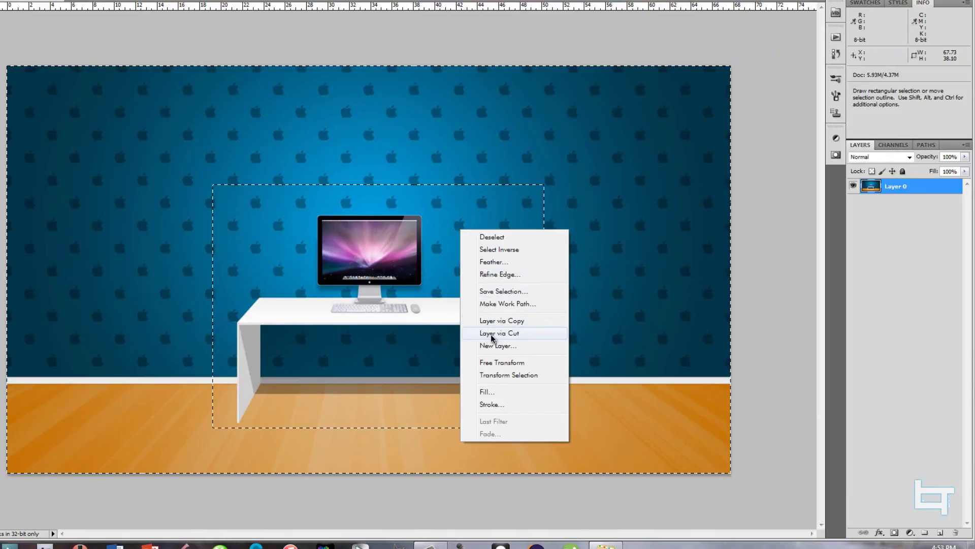
pyautogui.click(514, 333)
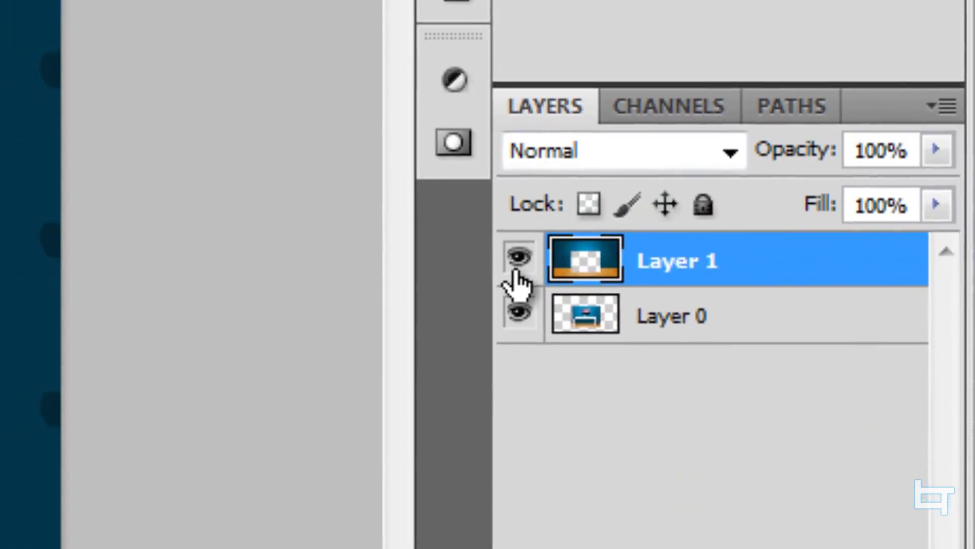
pyautogui.click(437, 272)
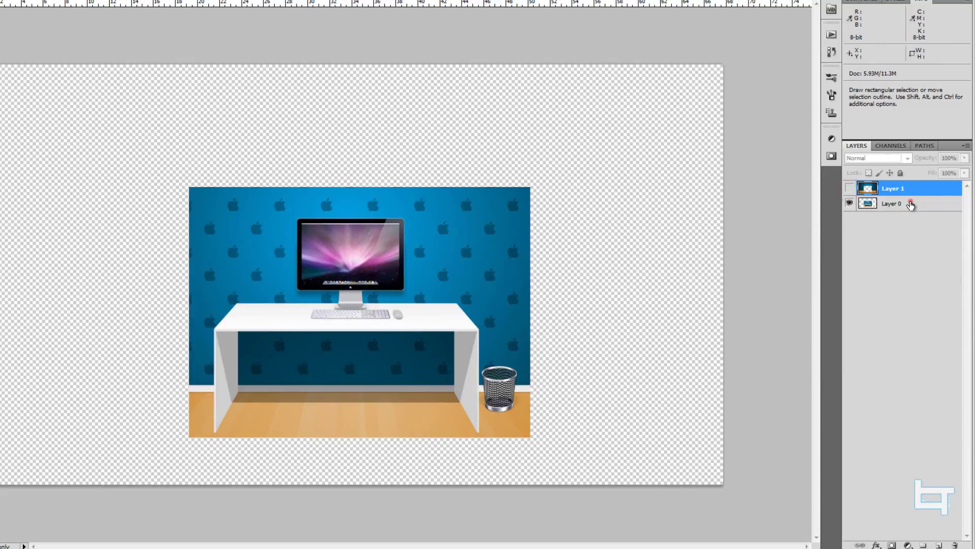
pyautogui.click(910, 204)
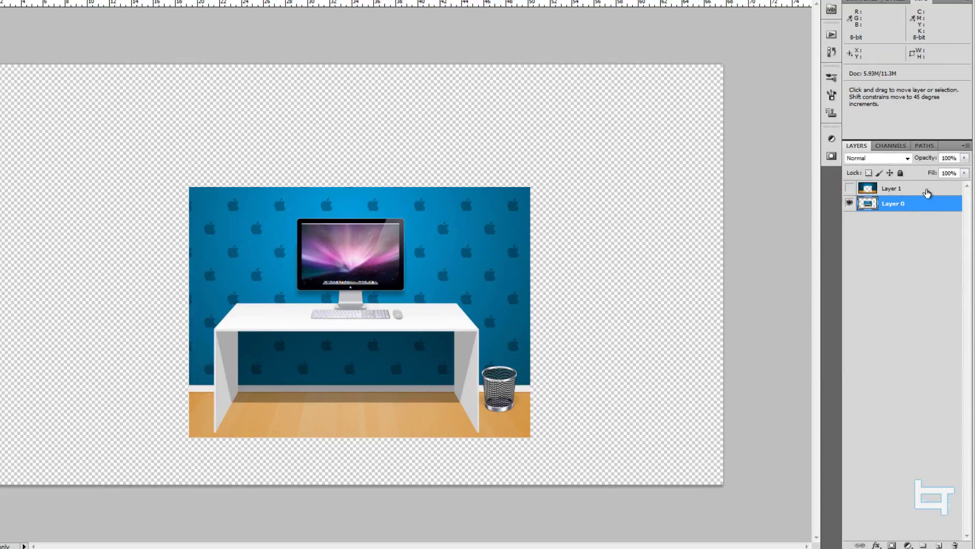
# Step: Undo the cut to restore the whole scene, clear the selection, and press Delete
pyautogui.hotkey('ctrl', 'e')
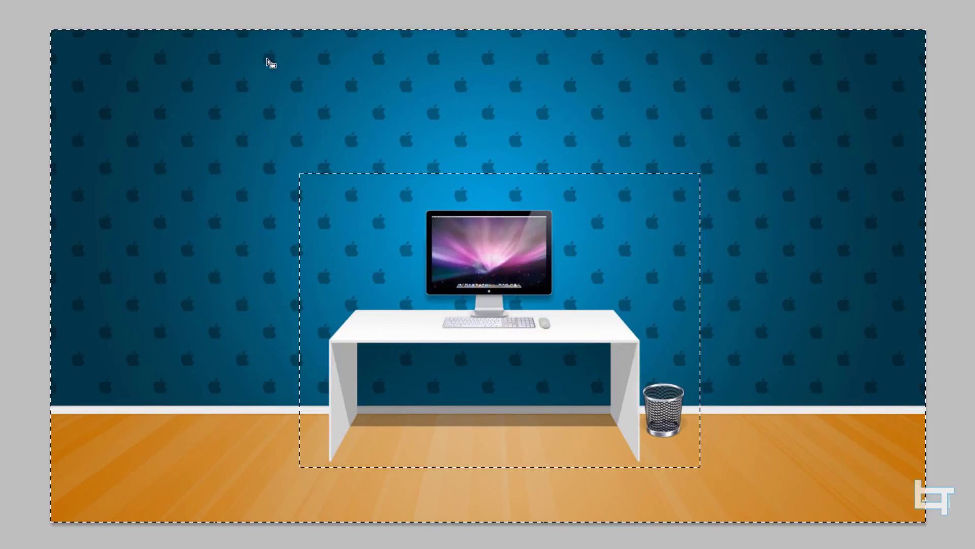
pyautogui.click(282, 14)
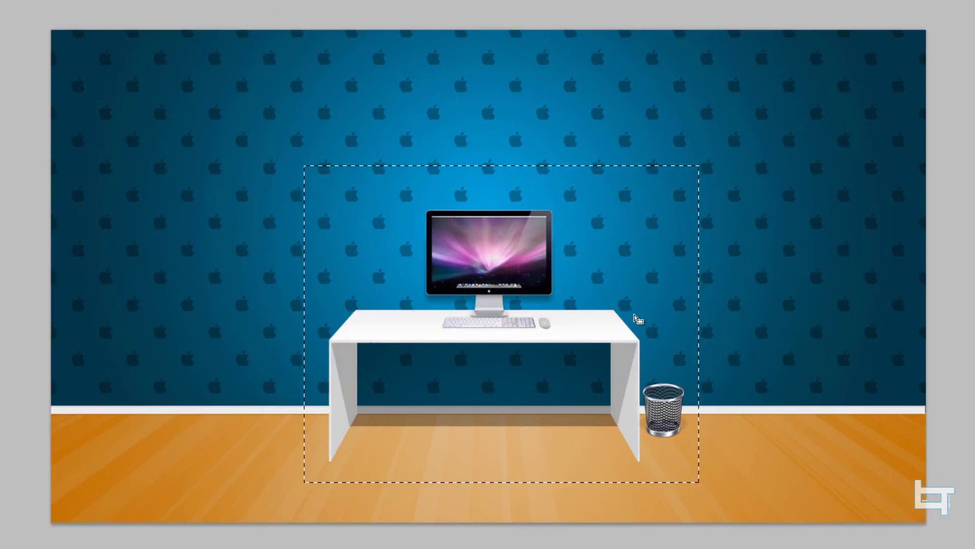
pyautogui.press('Delete')
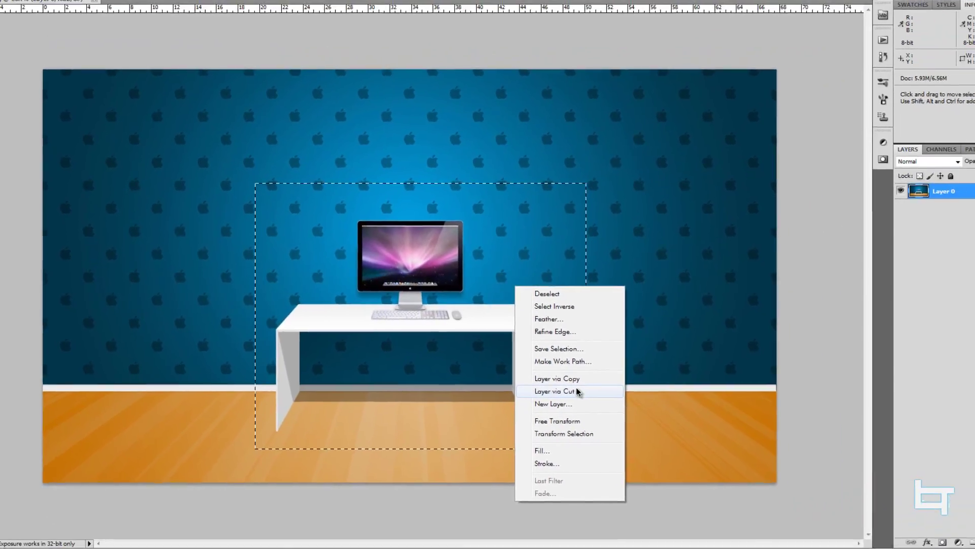
# Step: Cut the desk area onto its own layer and hide Layer 0
pyautogui.click(578, 392)
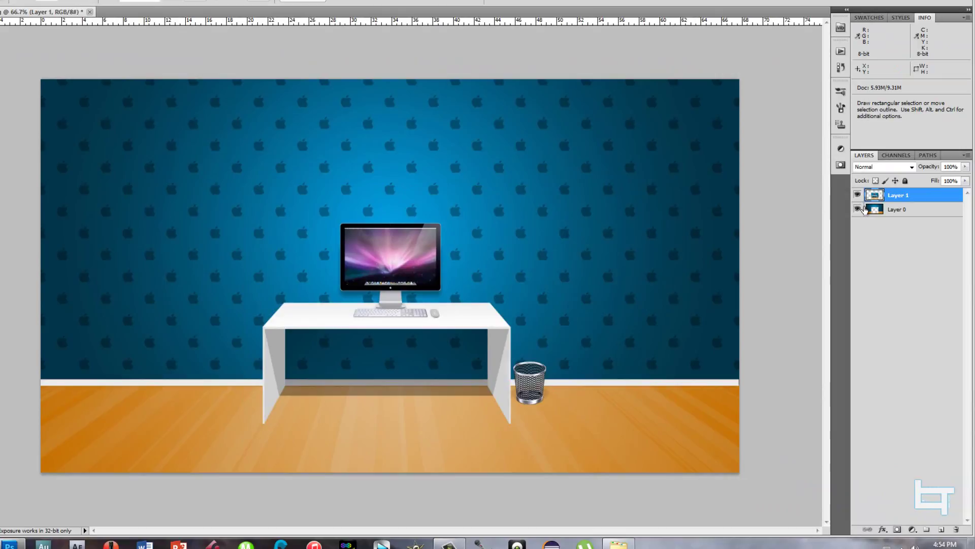
pyautogui.click(858, 210)
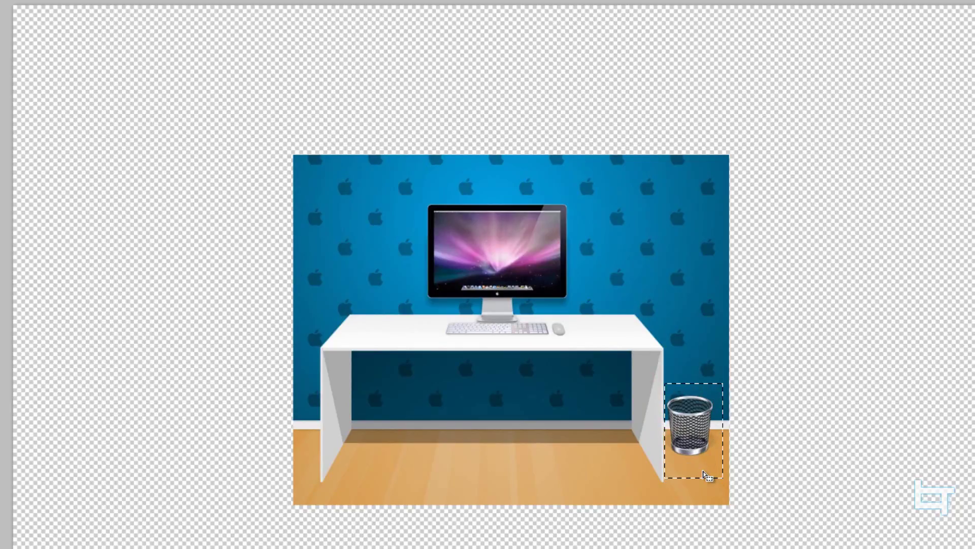
# Step: Delete the wastebasket and marquee-select the monitor and keyboard
pyautogui.press('Delete')
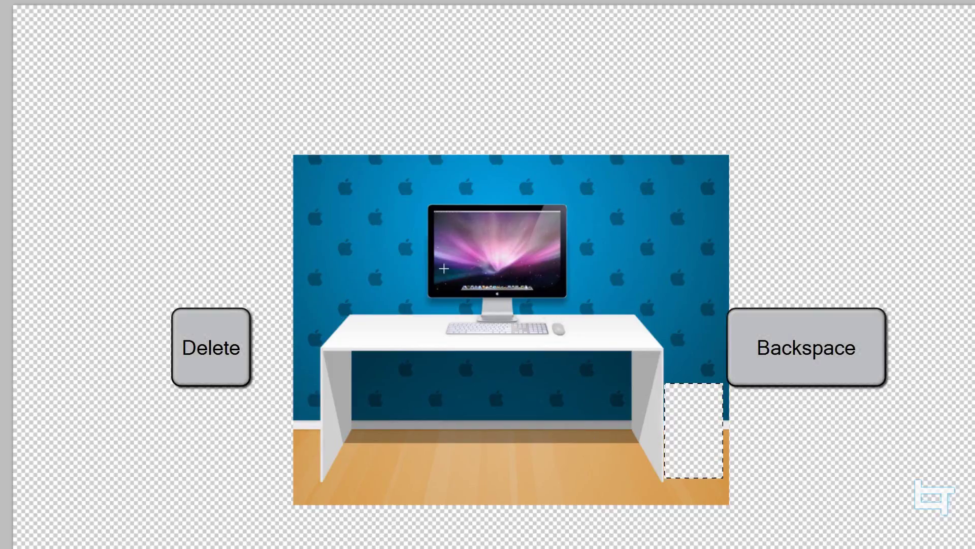
pyautogui.moveTo(416, 193)
pyautogui.mouseDown()
pyautogui.moveTo(474, 303)
pyautogui.moveTo(585, 343)
pyautogui.mouseUp()
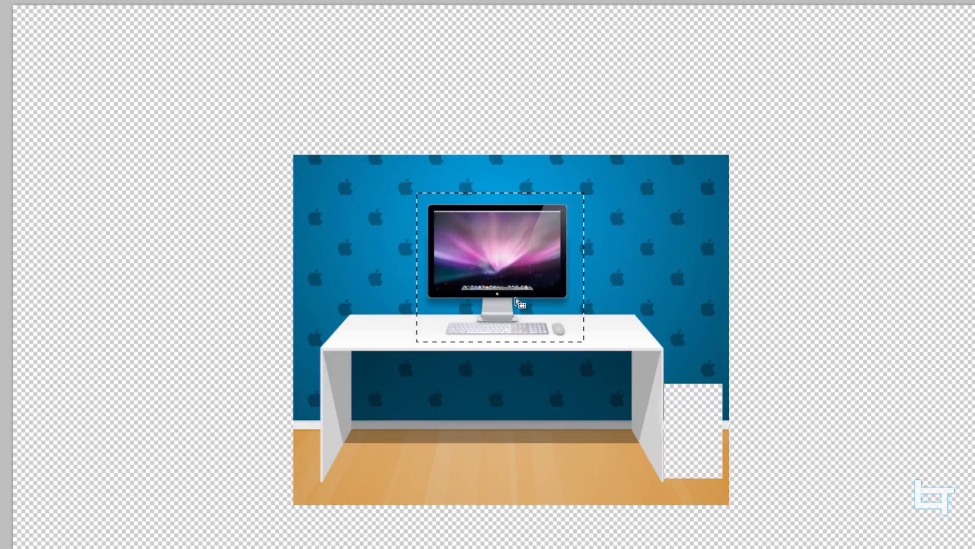
# Step: Apply Select Inverse to the monitor-and-keyboard marquee
pyautogui.rightClick(515, 279)
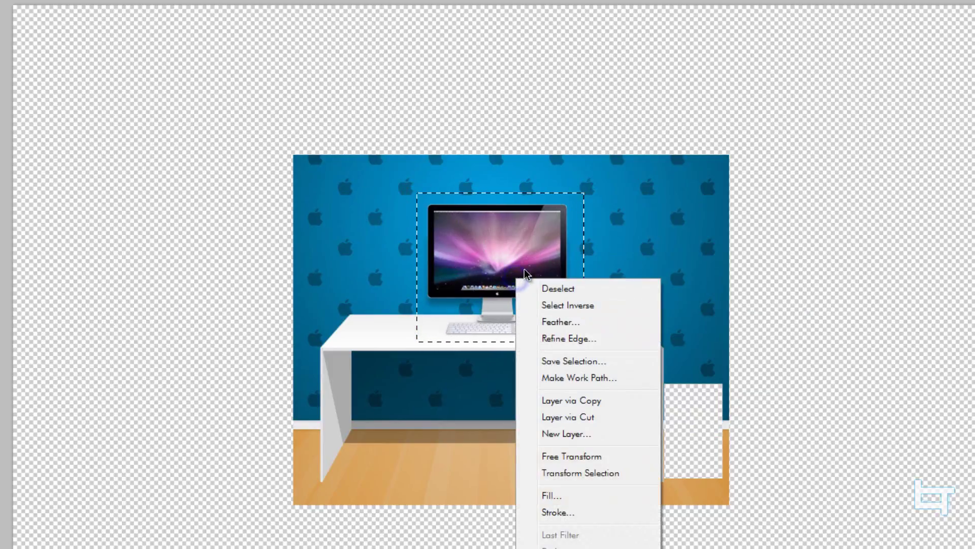
pyautogui.click(612, 307)
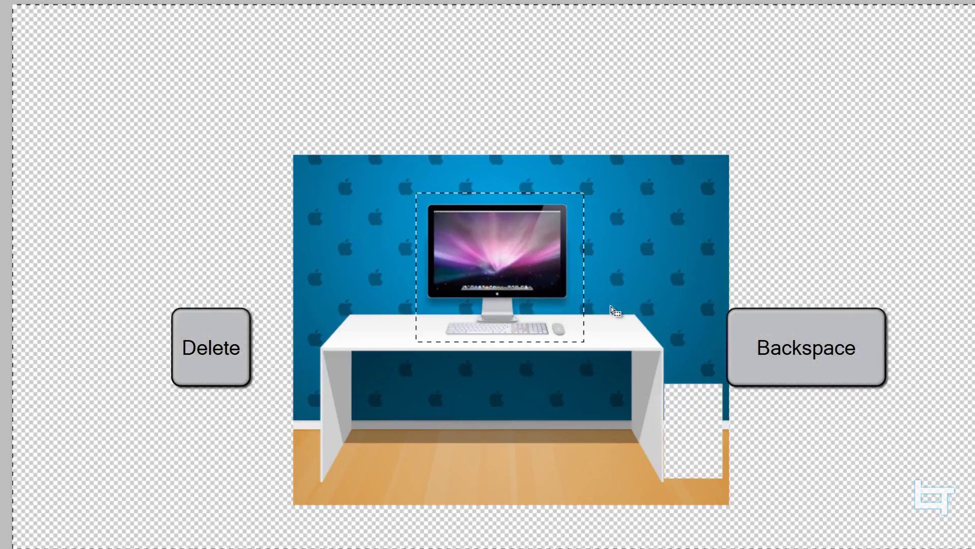